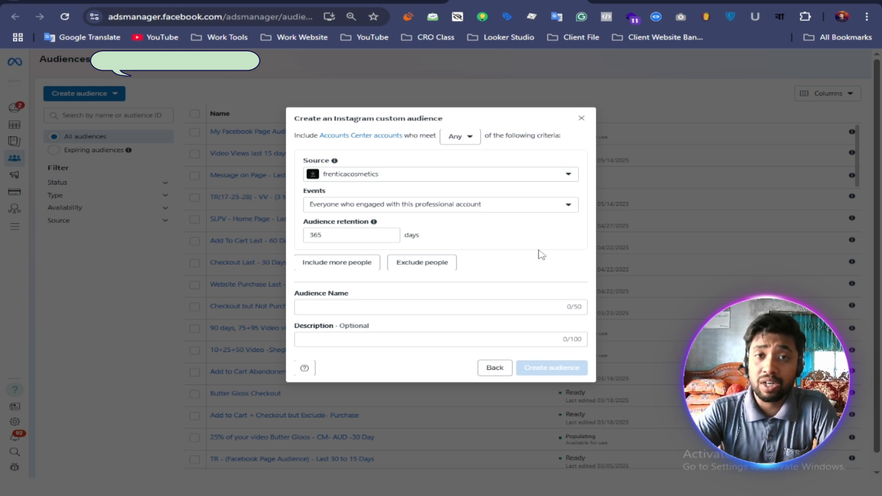
Set the Instagram audience's event to "Anyone who visited this professional account's profile"
click(566, 211)
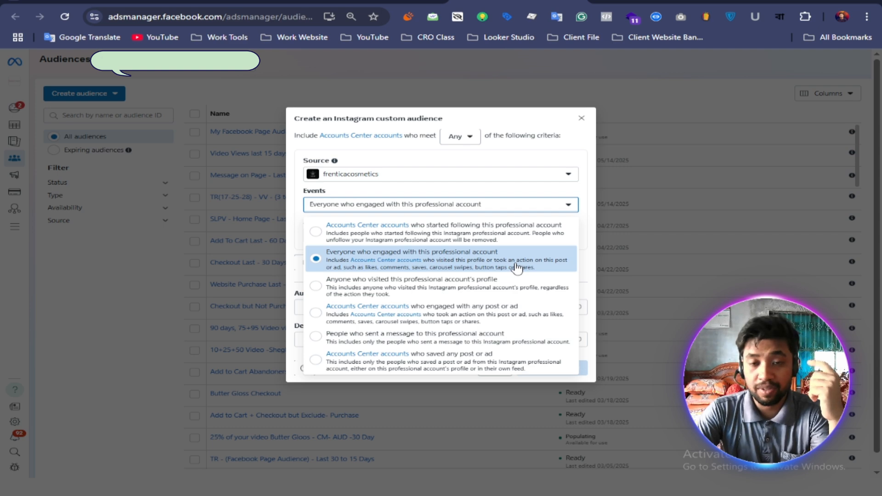
click(397, 290)
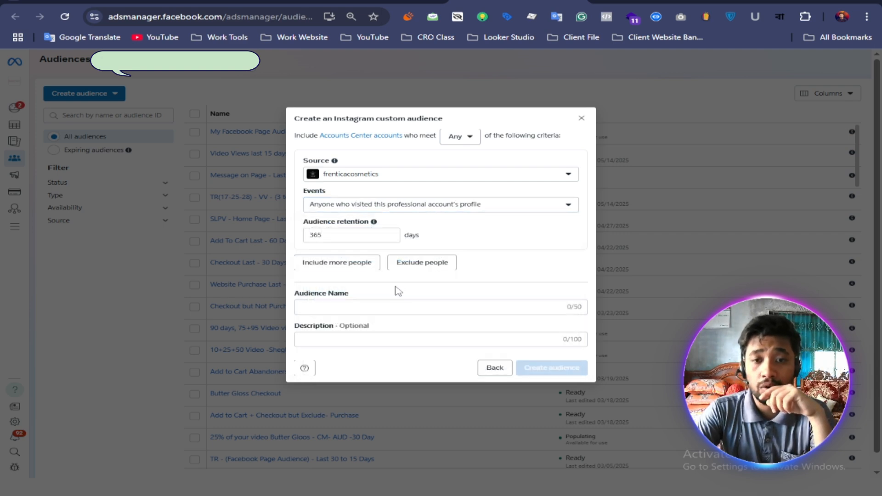
click(522, 207)
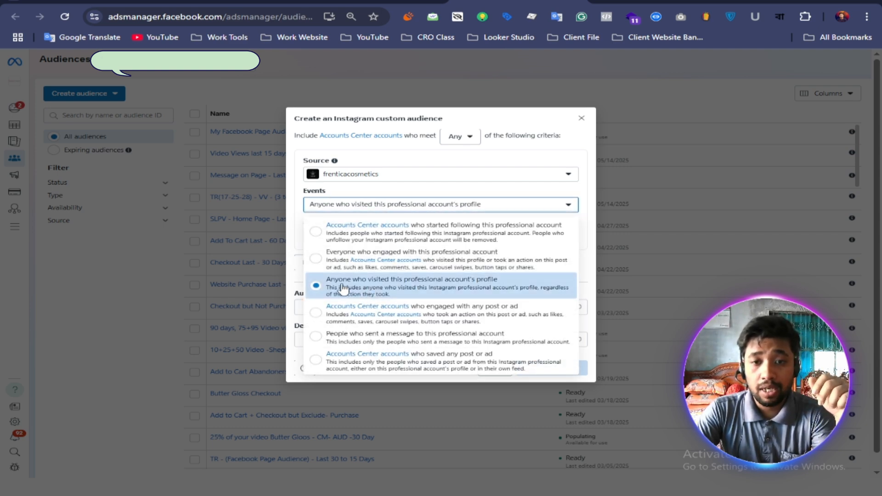
click(486, 287)
Set the audience retention to 120 days
click(338, 237)
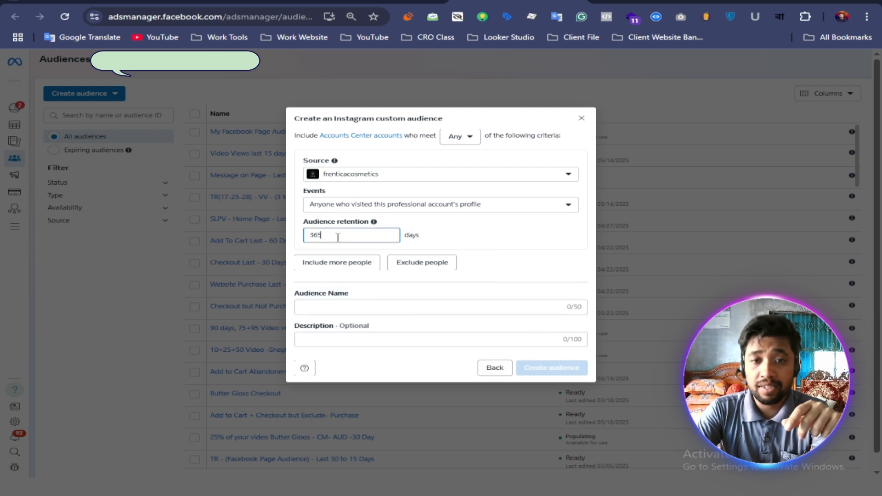
key(BackSpace)
key(BackSpace)
key(BackSpace)
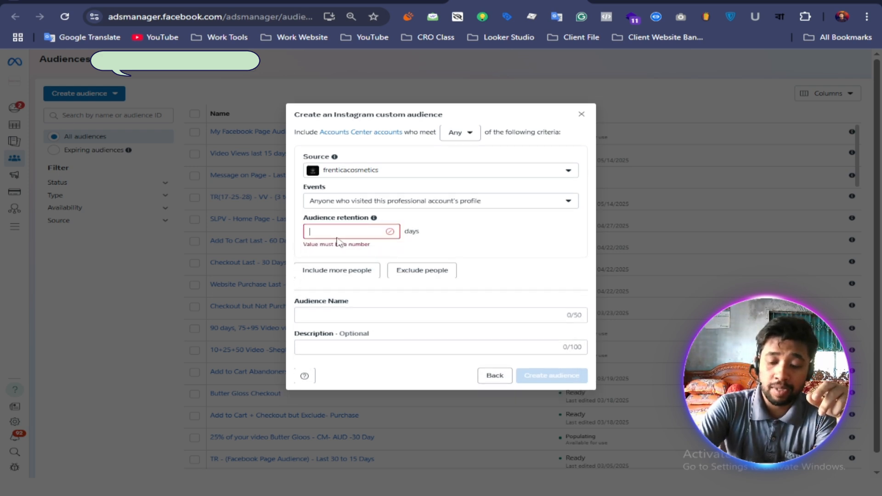
text(120)
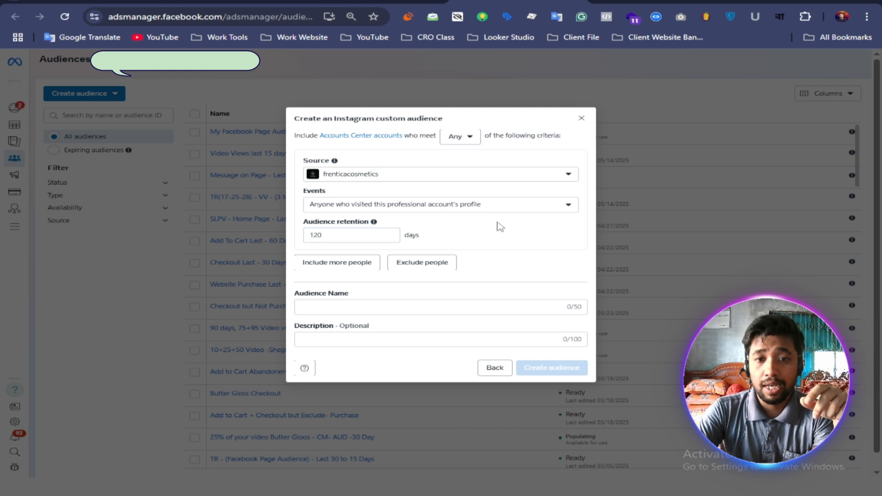
Name the audience "Ins Profile Visitor - 120 Days"
click(322, 309)
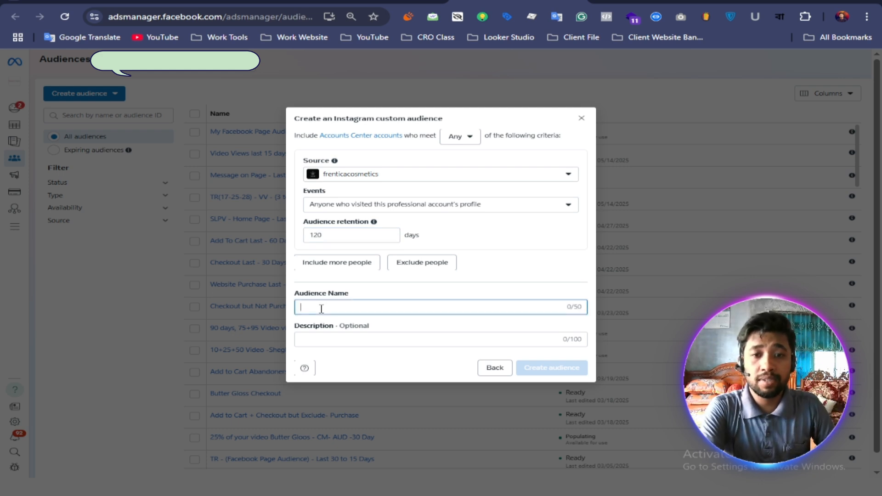
text(()
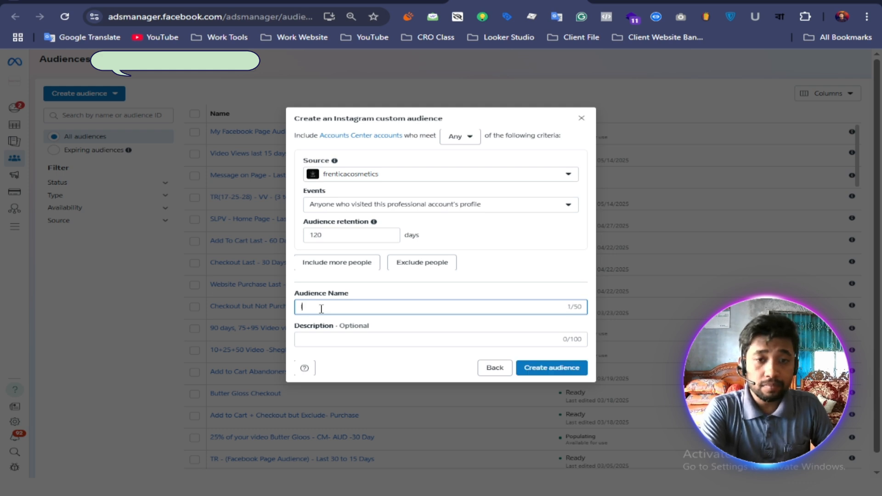
text(N)
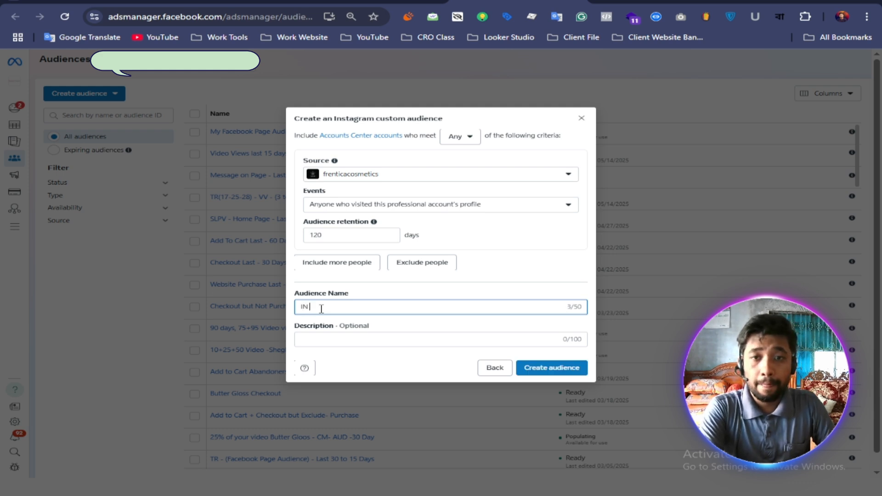
key(BackSpace)
key(BackSpace)
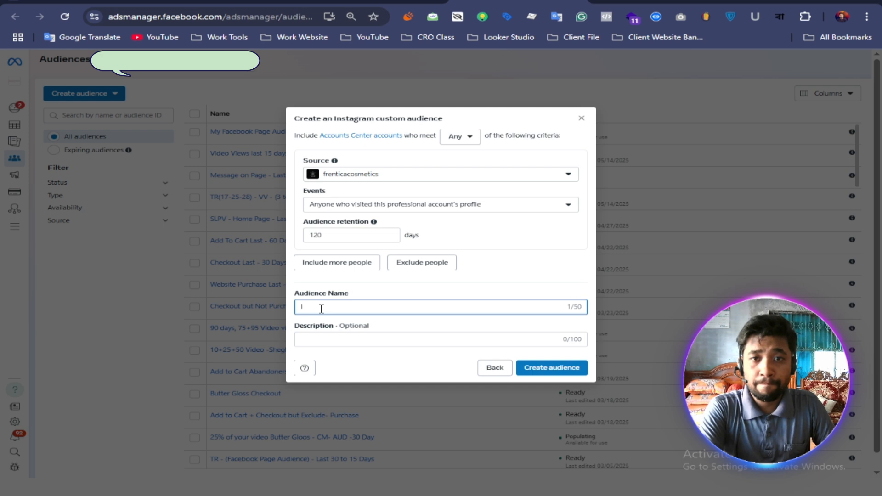
text(ns )
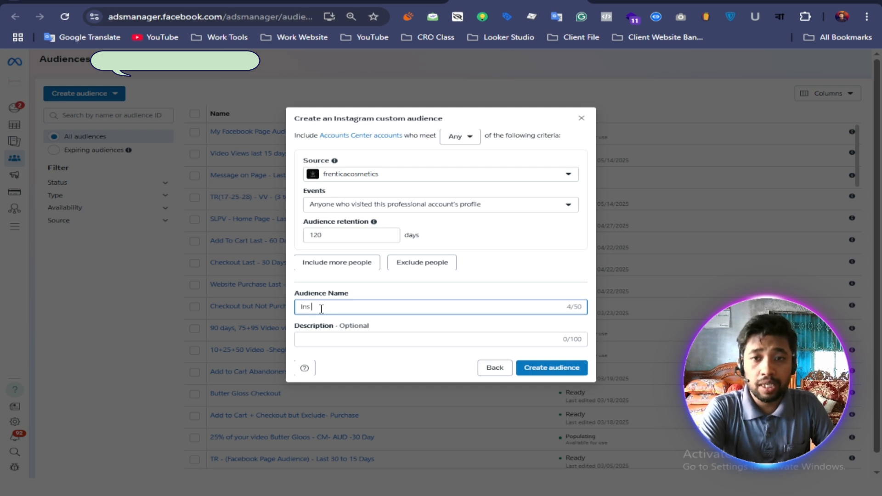
text(Prof)
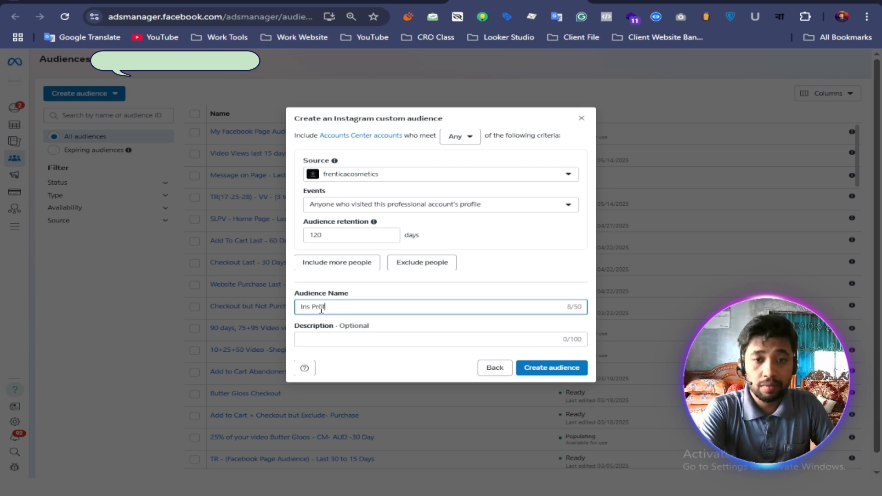
text(ile)
key(BackSpace)
key(BackSpace)
key(BackSpace)
key(BackSpace)
key(BackSpace)
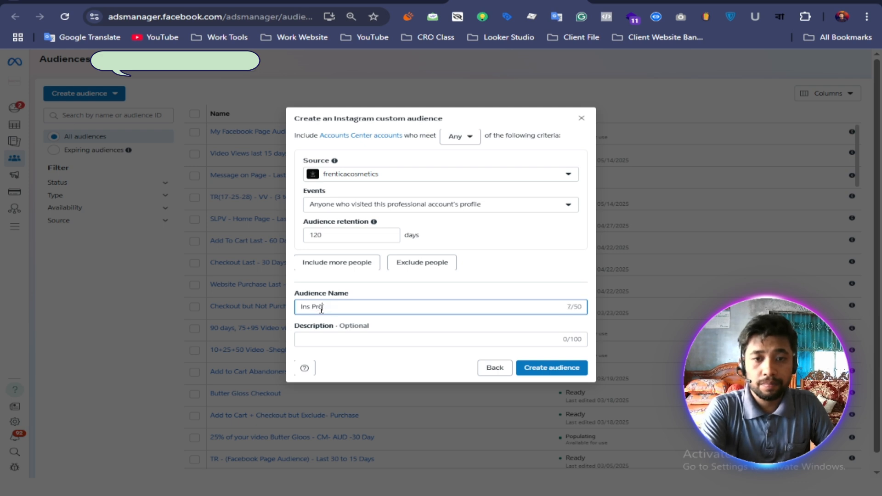
text(o)
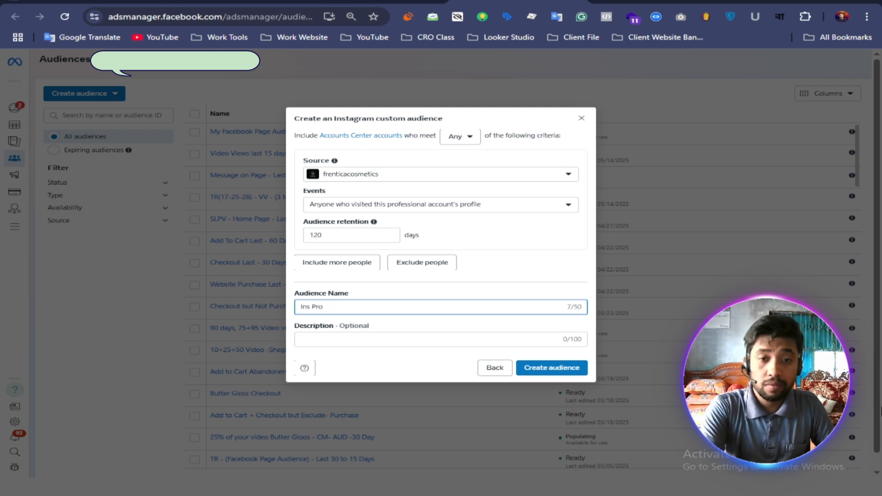
text(file )
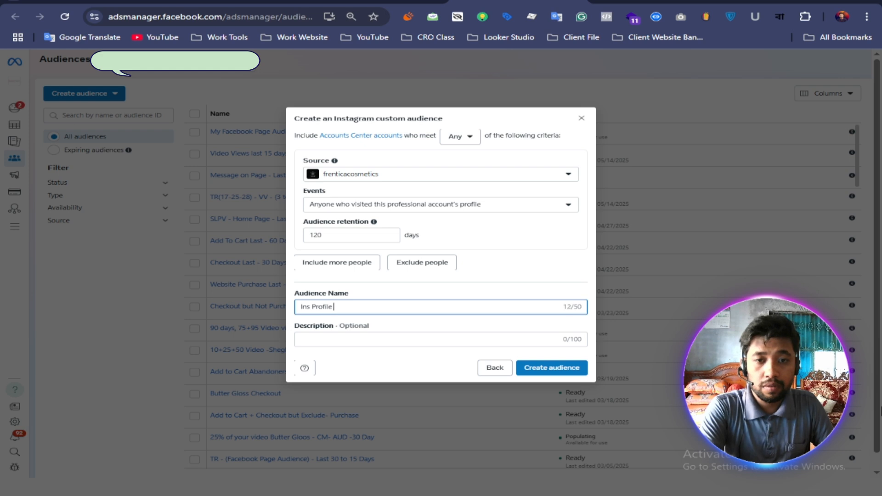
text(Vi)
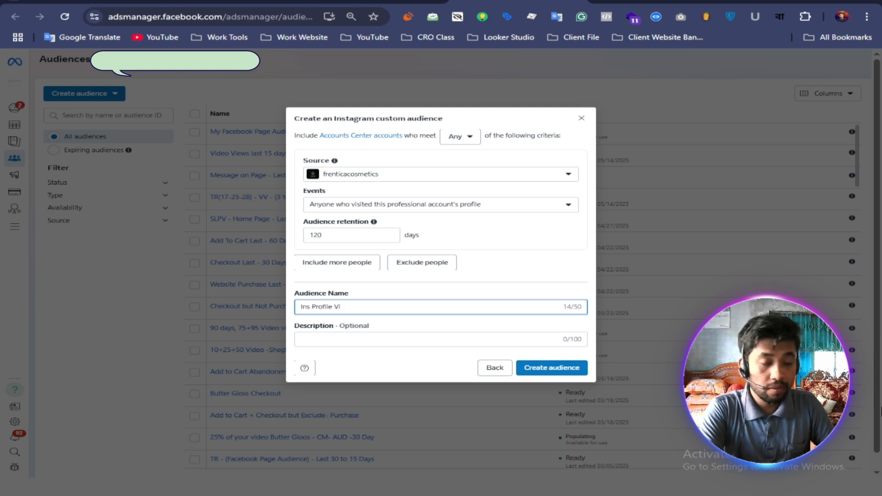
text(site)
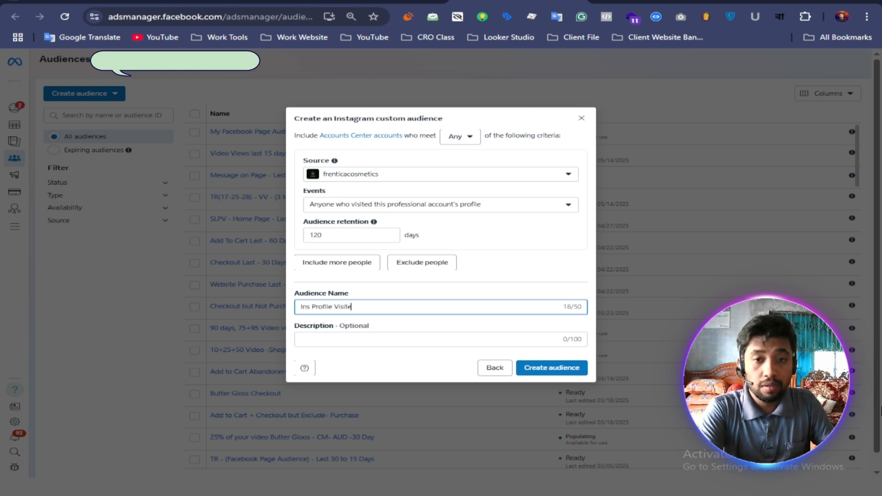
key(BackSpace)
key(BackSpace)
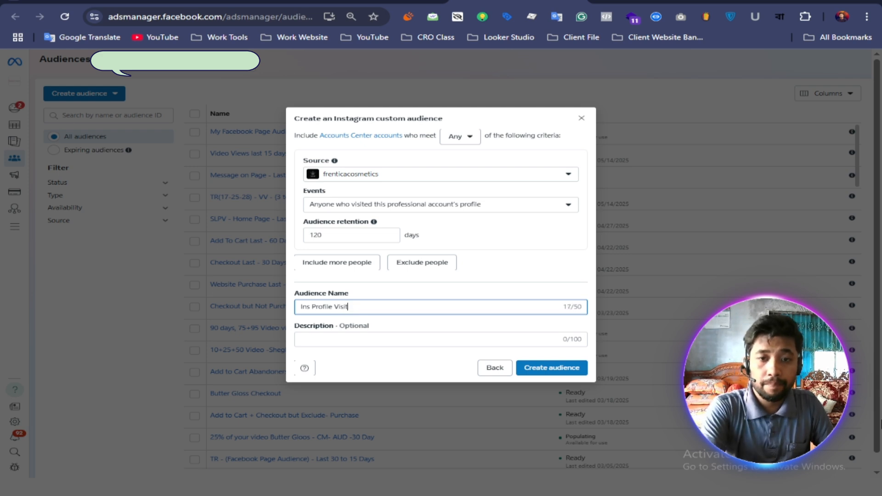
text(o)
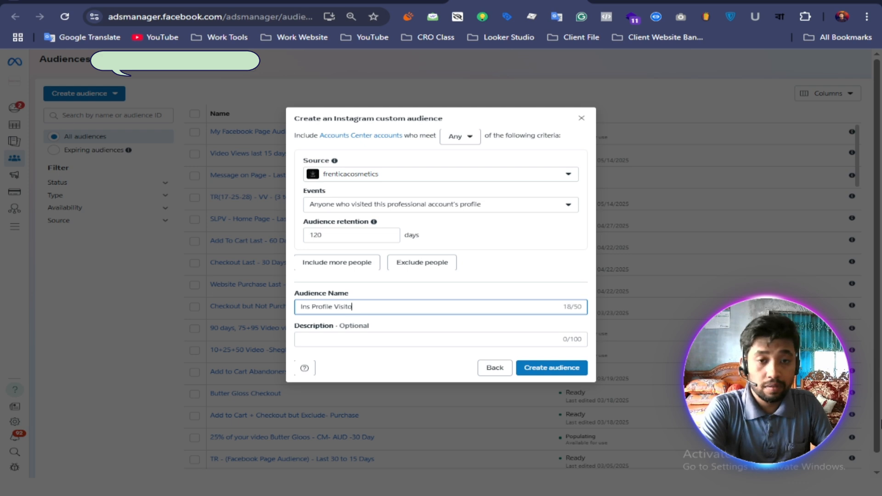
text(r )
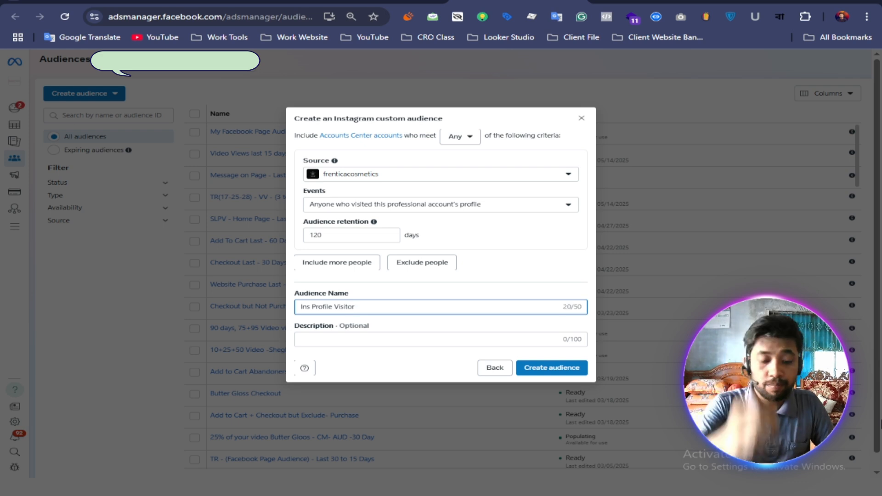
text(- 120)
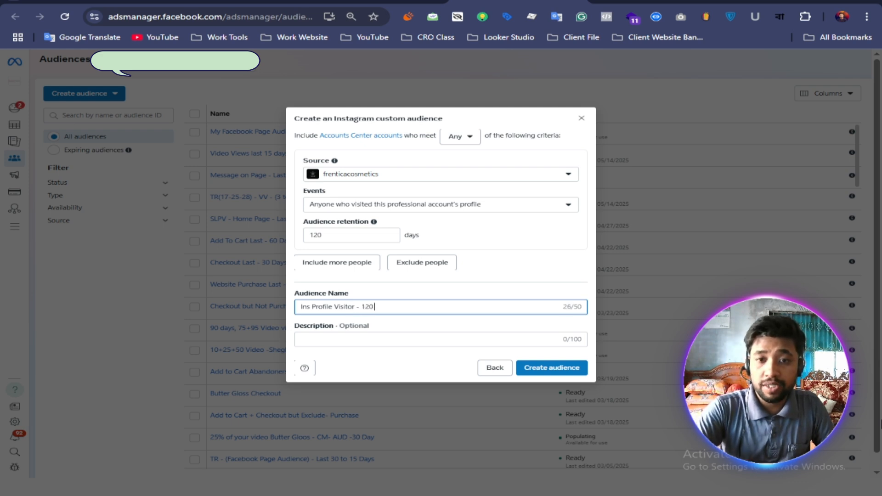
text( Day)
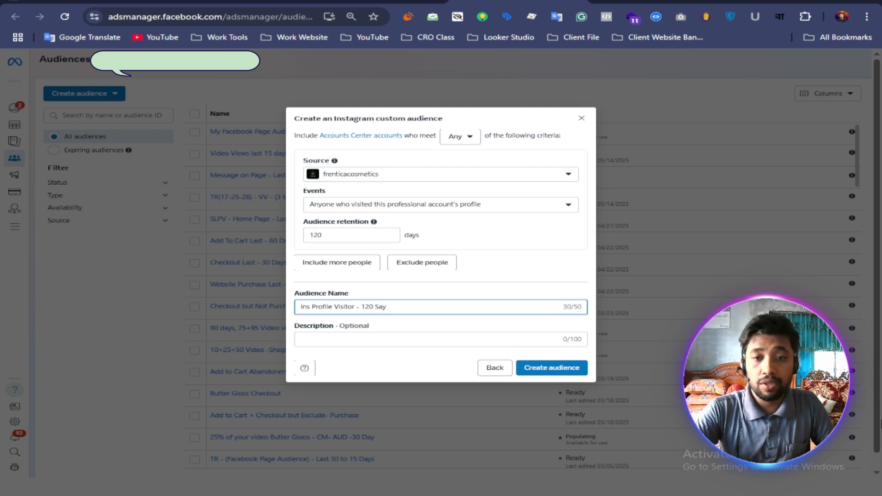
key(BackSpace)
key(BackSpace)
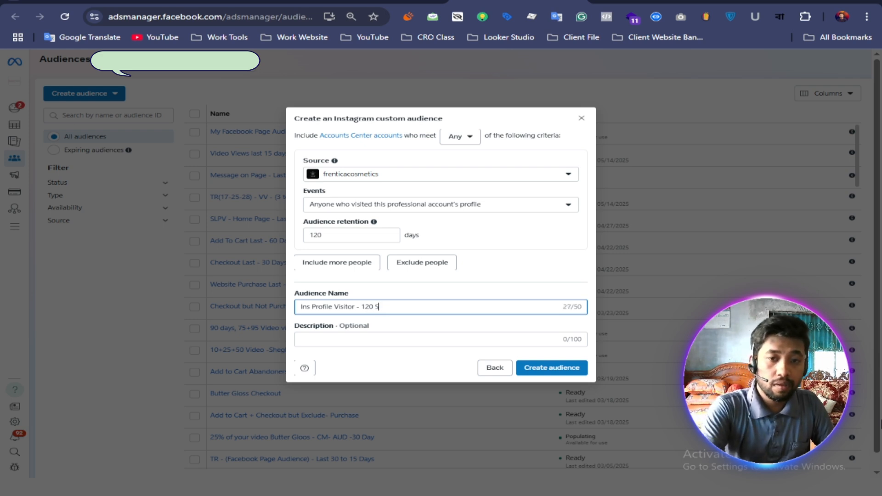
text(D)
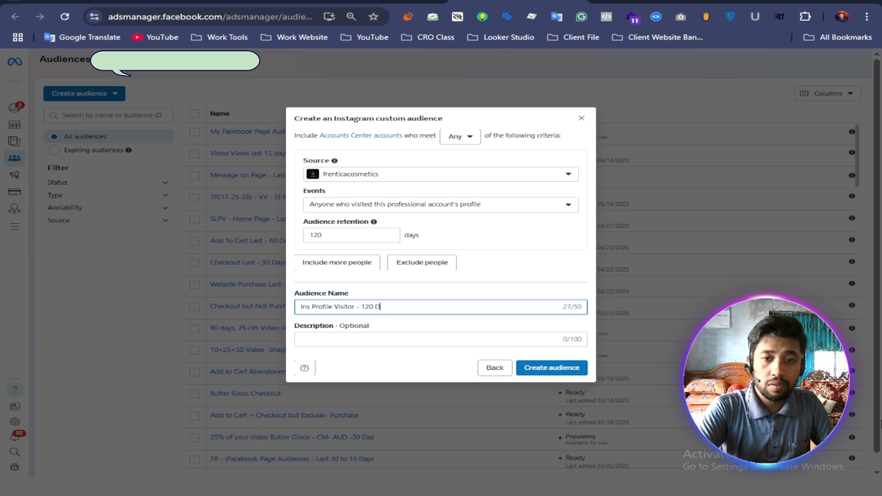
text(aasy)
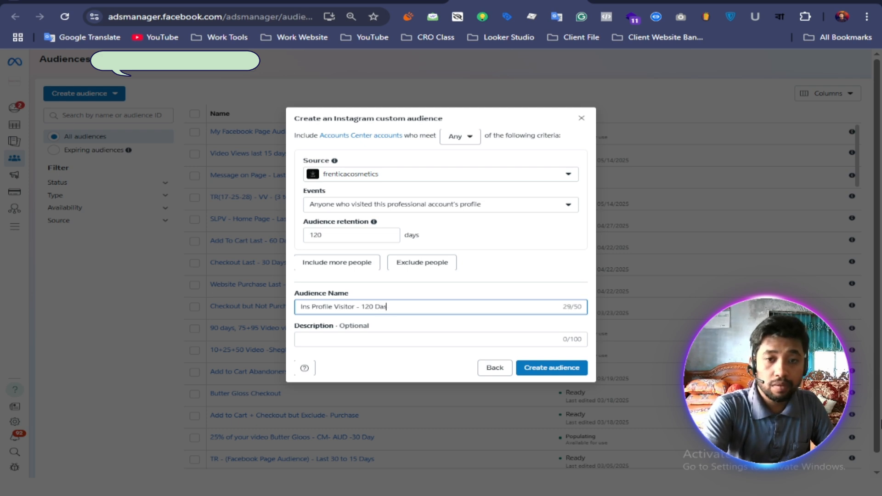
key(BackSpace)
key(BackSpace)
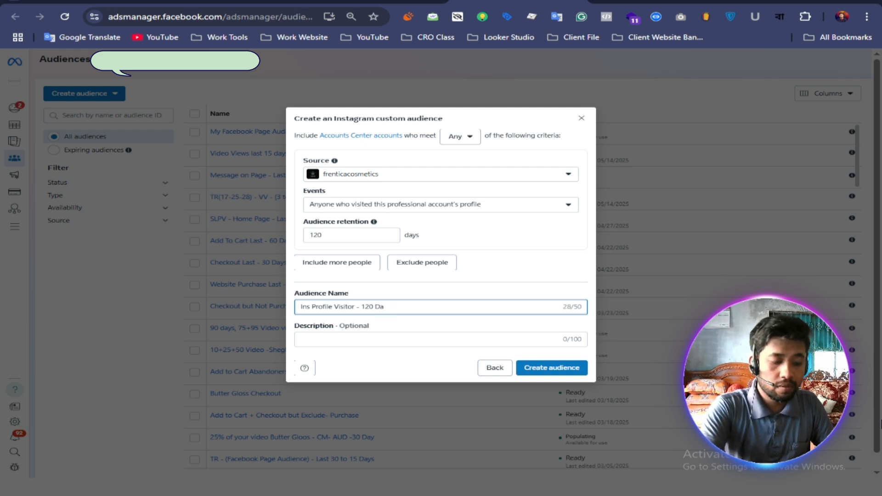
text(ys)
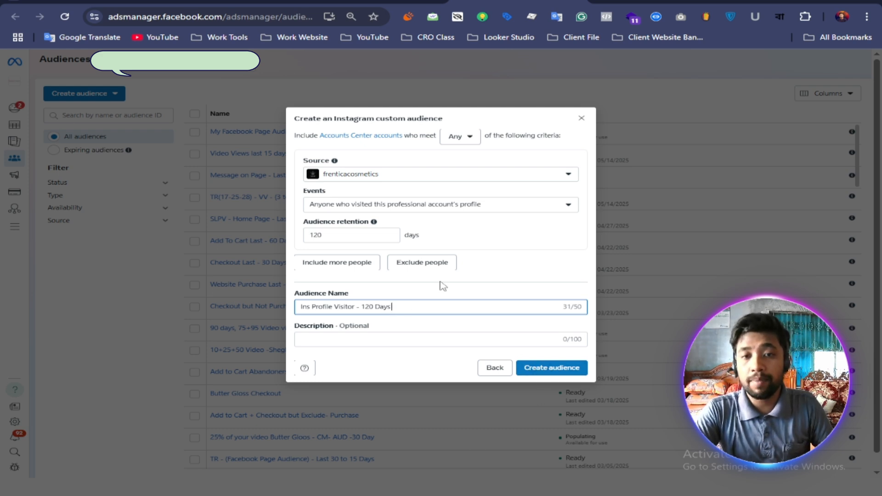
Change the audience's event to Accounts Center accounts who engaged with any post or ad
click(557, 205)
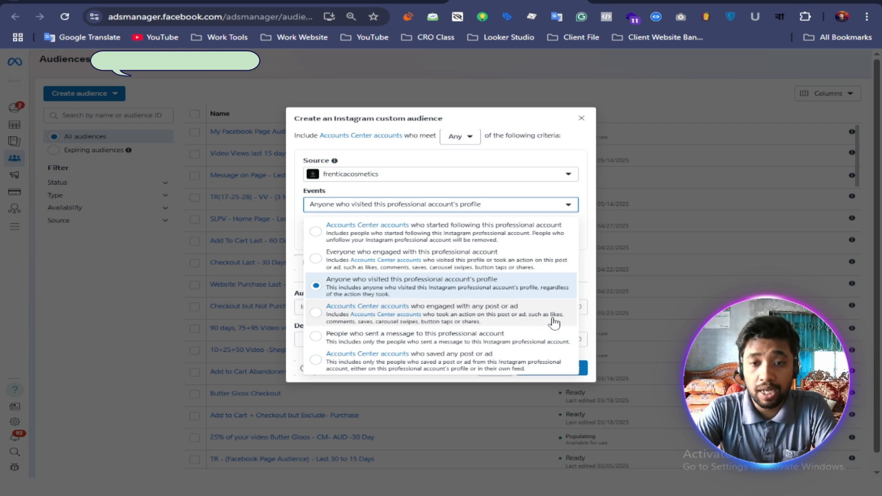
click(455, 324)
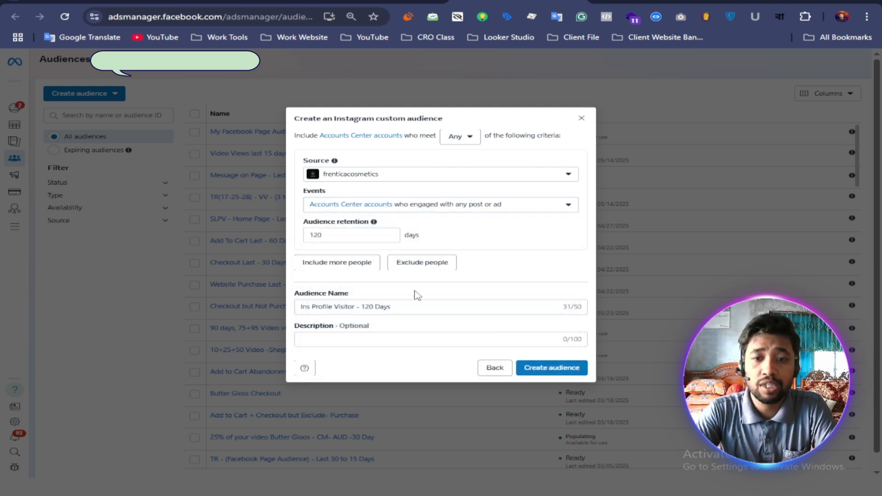
Set the audience's event to Accounts Center accounts who started following this professional account
click(562, 209)
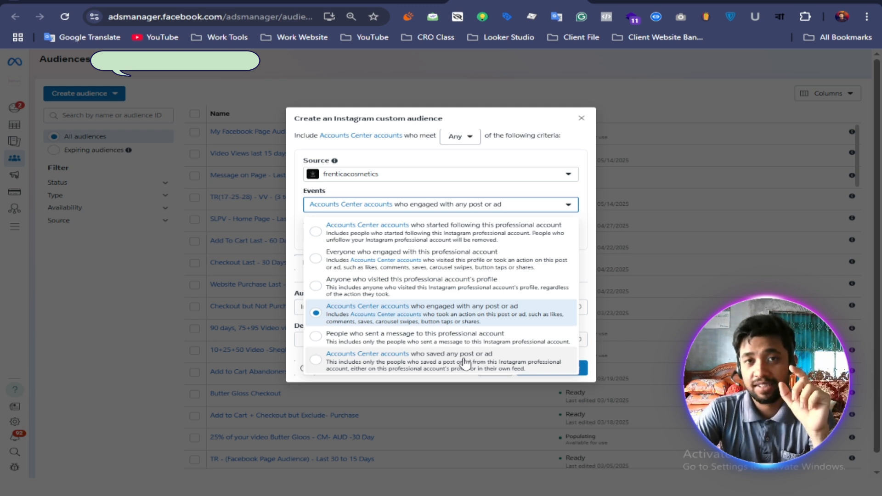
click(493, 166)
click(548, 211)
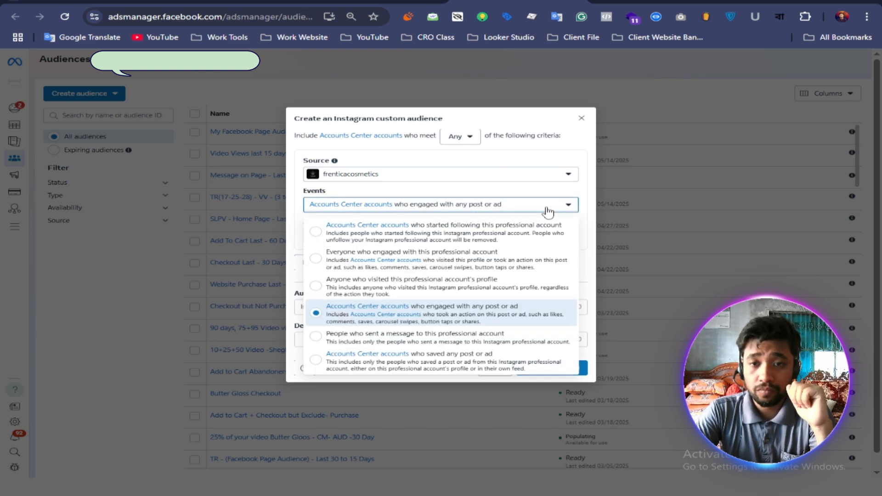
click(455, 240)
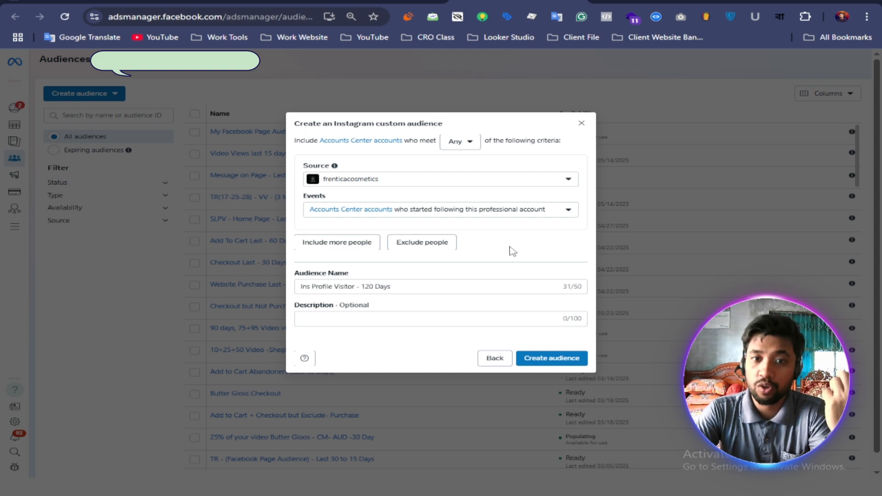
Include more people through a second criterion with the event "People who sent a message to this professional account"
click(344, 242)
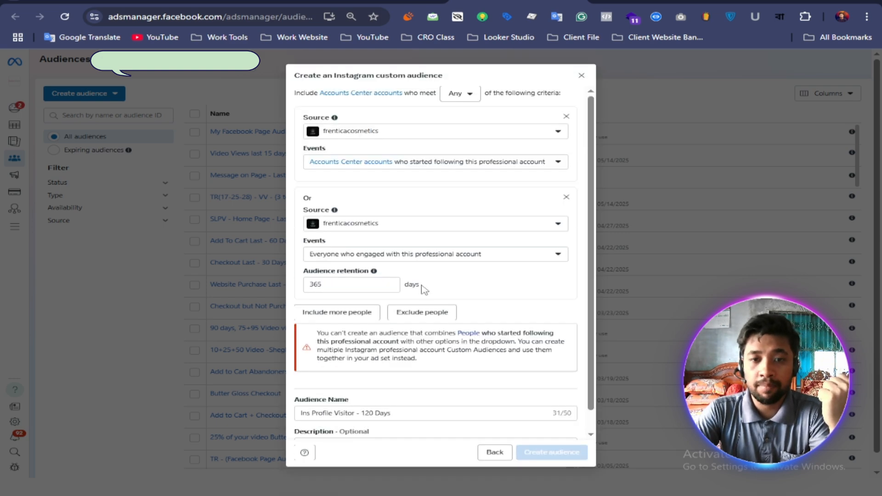
click(539, 256)
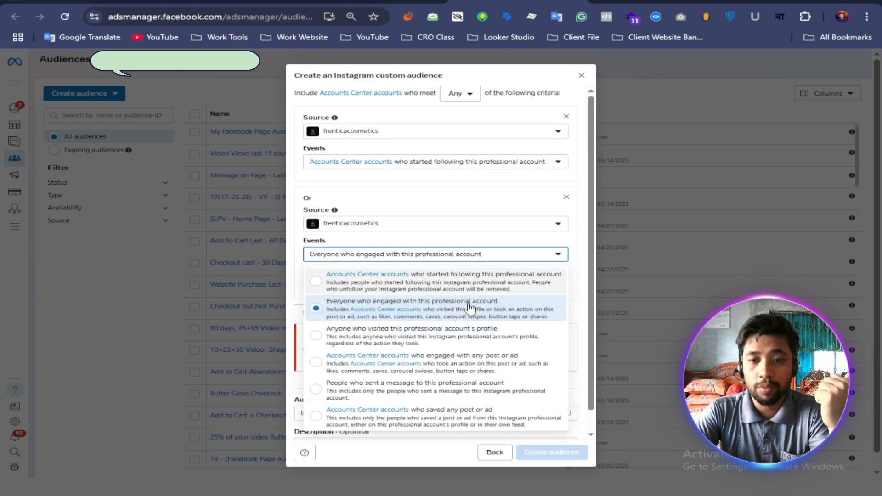
click(469, 392)
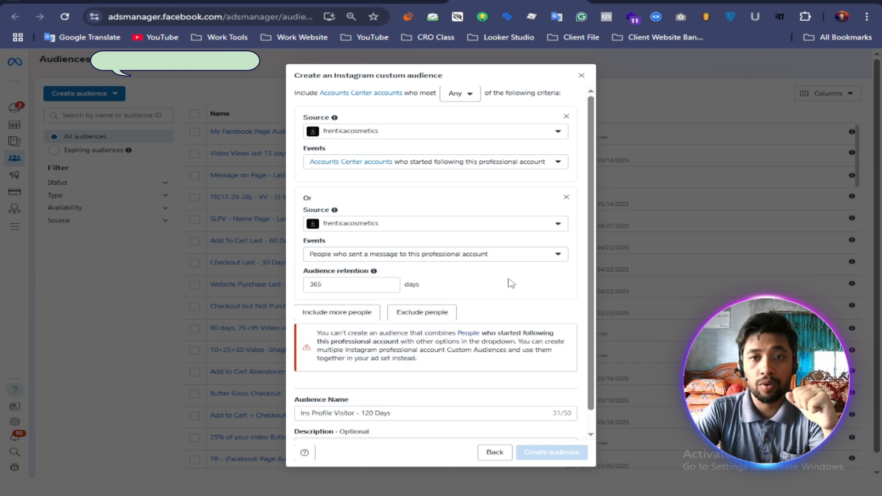
Switch the inclusion rule to accounts meeting All of the criteria and return it to Any
drag(310, 199, 302, 198)
click(310, 195)
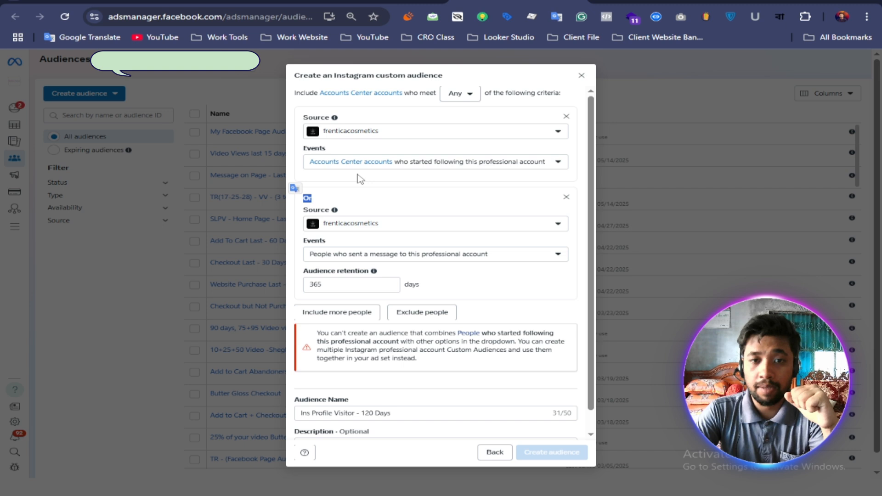
click(470, 96)
click(455, 130)
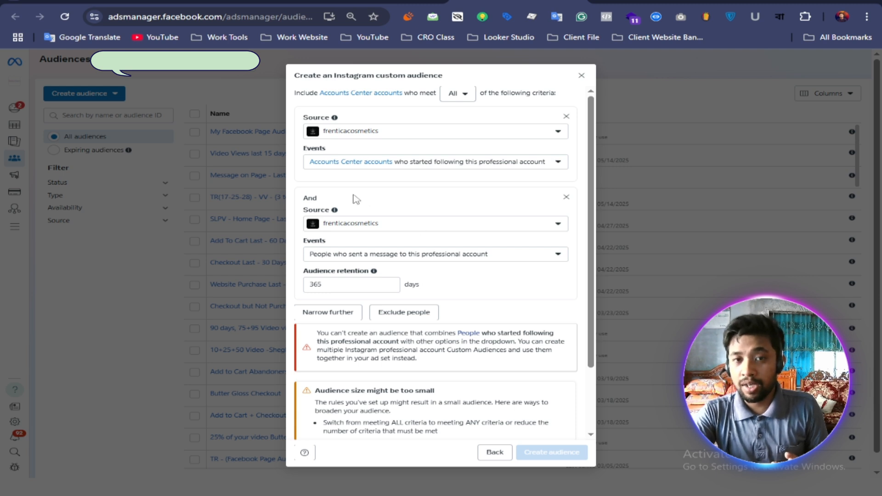
double_click(310, 198)
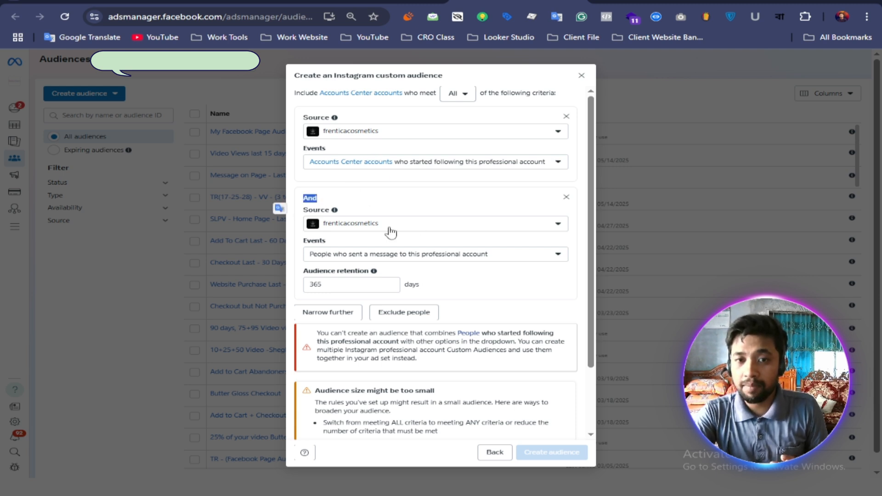
click(465, 102)
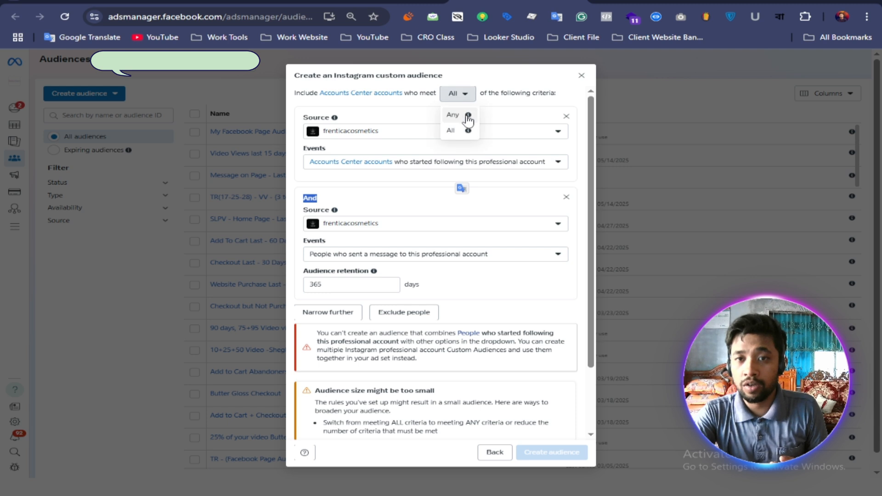
click(466, 124)
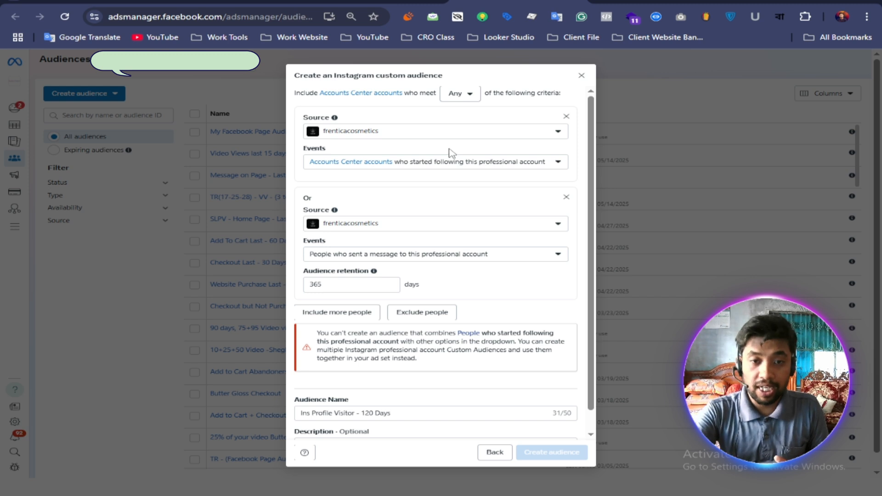
Set the audience retention of the second criterion, people who sent a message, to 30 days
click(334, 285)
key(BackSpace)
key(BackSpace)
key(BackSpace)
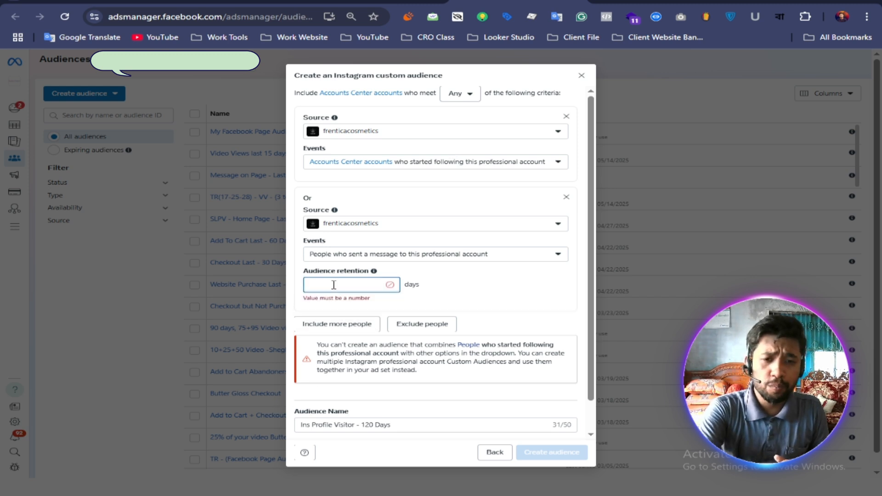
text(1)
key(BackSpace)
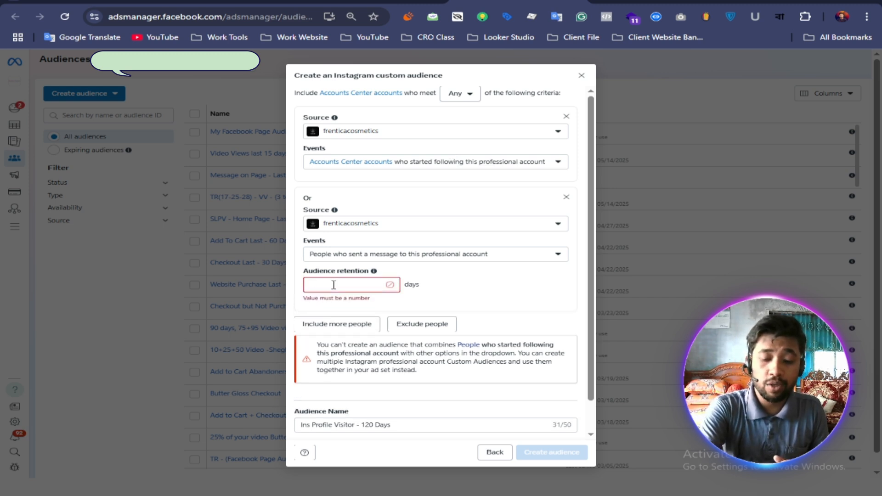
text(30)
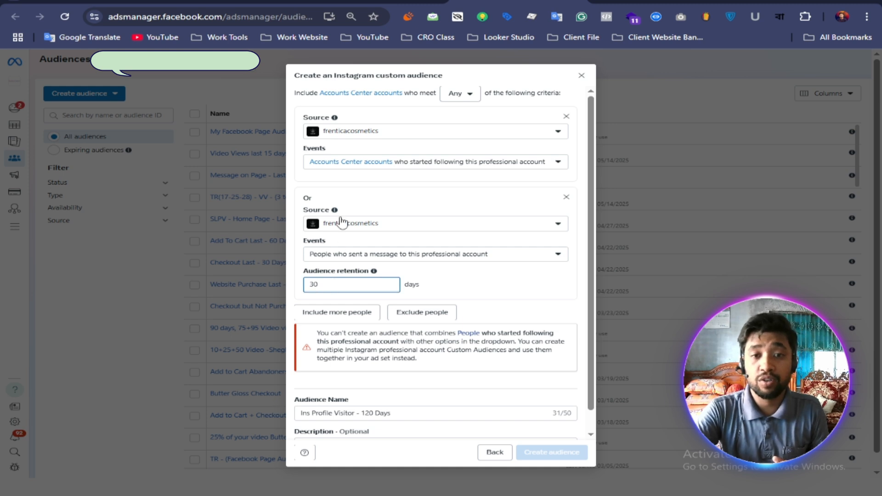
click(361, 187)
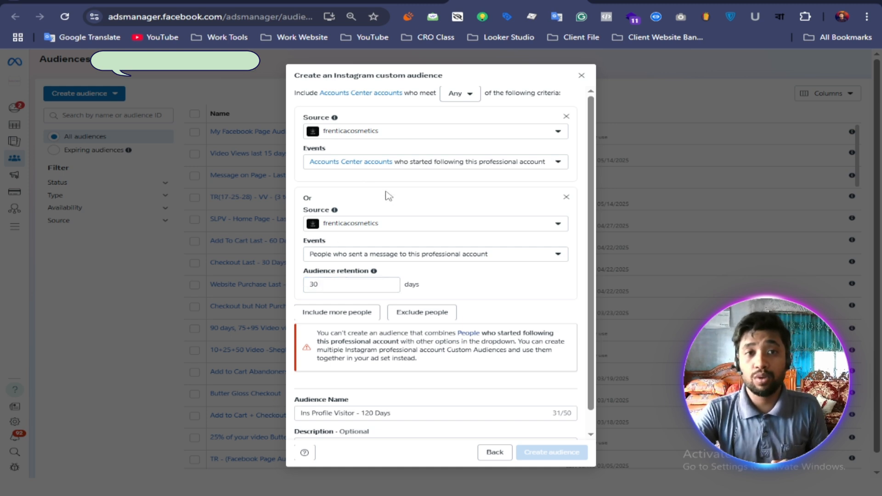